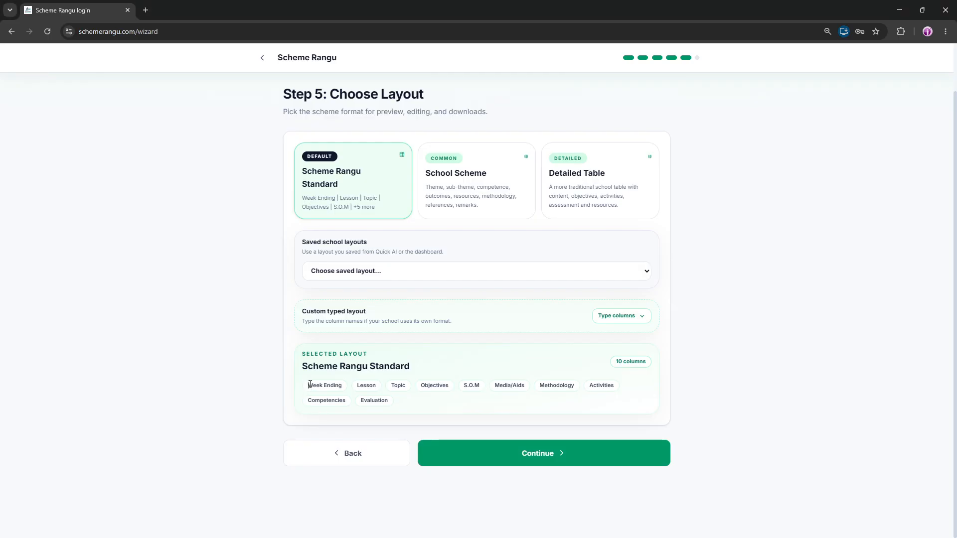
Examine the column names listed for the Scheme Rangu Standard layout
{"action": "left_click_drag", "start_coordinate": [308, 385], "coordinate": [442, 388]}
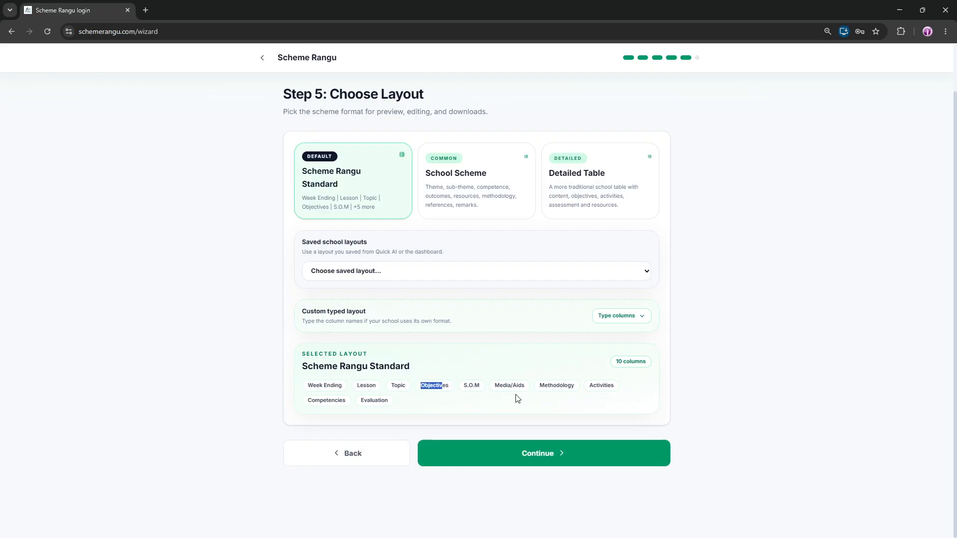
{"action": "left_click_drag", "start_coordinate": [500, 387], "coordinate": [606, 388]}
{"action": "left_click_drag", "start_coordinate": [362, 400], "coordinate": [391, 404]}
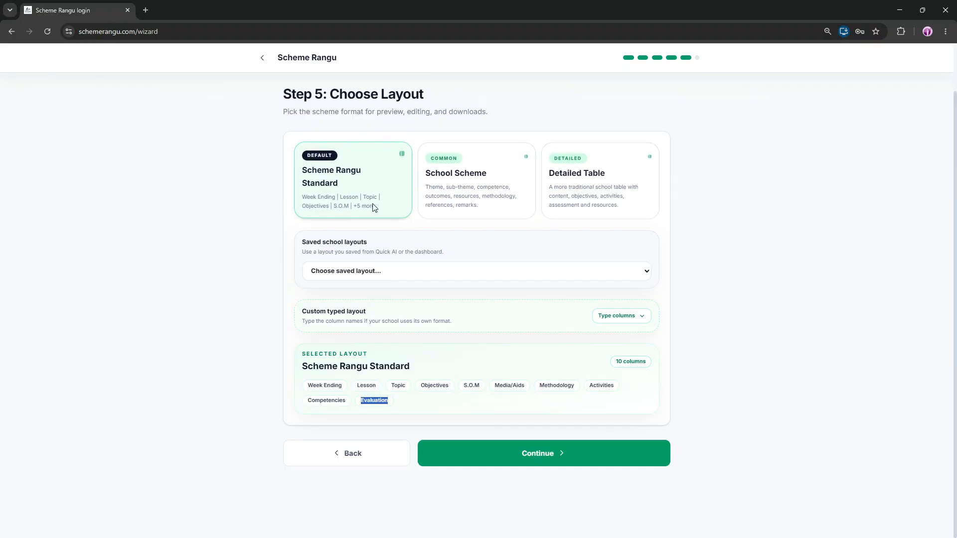
{"action": "left_click", "coordinate": [252, 203]}
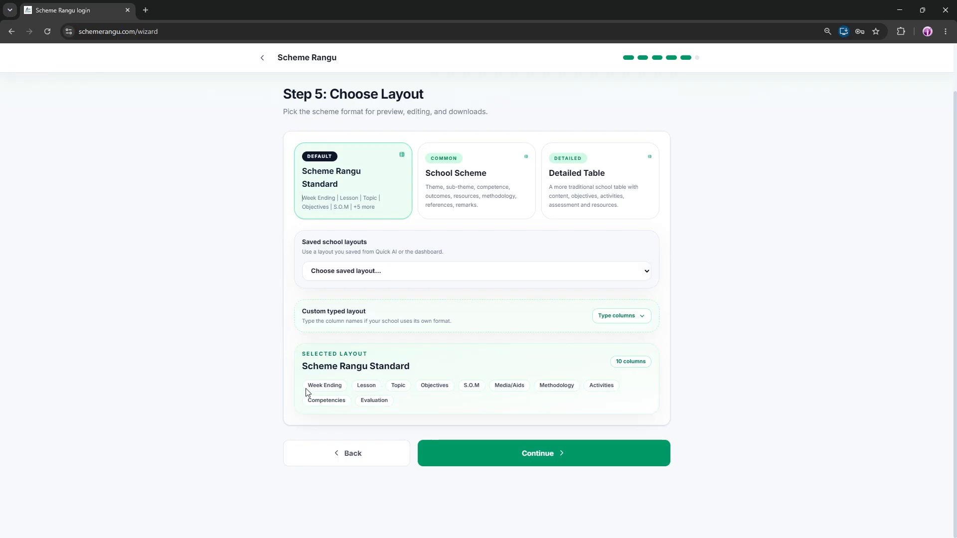
{"action": "left_click_drag", "start_coordinate": [307, 385], "coordinate": [388, 401]}
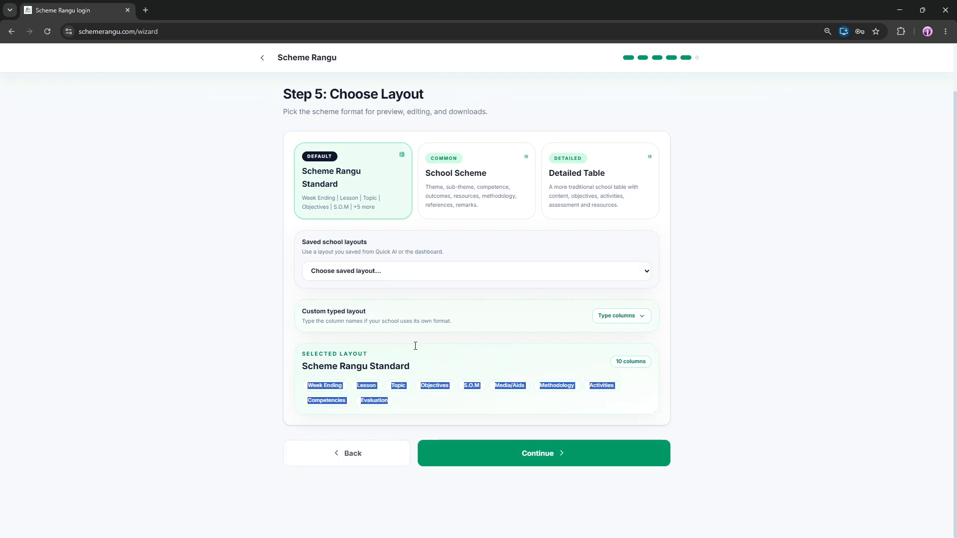
Preview the School Scheme layout's columns and switch back to Scheme Rangu Standard
{"action": "left_click", "coordinate": [500, 178]}
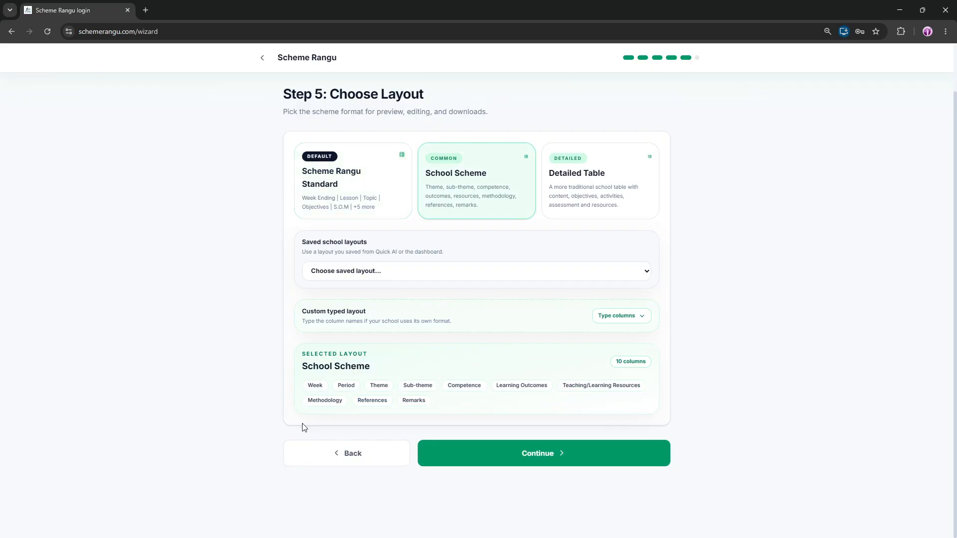
{"action": "left_click_drag", "start_coordinate": [312, 383], "coordinate": [646, 365]}
{"action": "left_click_drag", "start_coordinate": [308, 386], "coordinate": [320, 386]}
{"action": "left_click_drag", "start_coordinate": [403, 404], "coordinate": [433, 407]}
{"action": "left_click_drag", "start_coordinate": [357, 400], "coordinate": [398, 403]}
{"action": "left_click", "coordinate": [368, 184]}
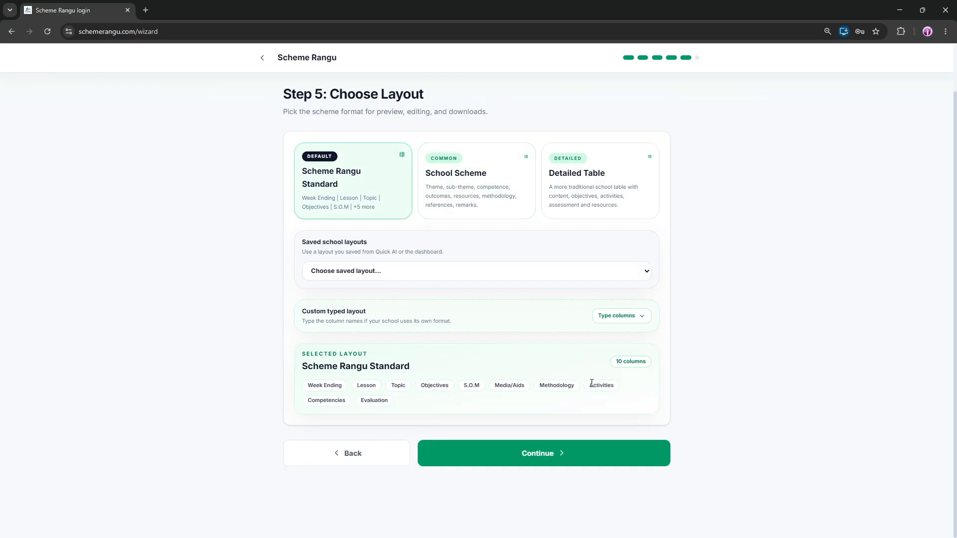
Compare the School Scheme and Detailed Table layouts, then reselect Scheme Rangu Standard
{"action": "left_click", "coordinate": [495, 175]}
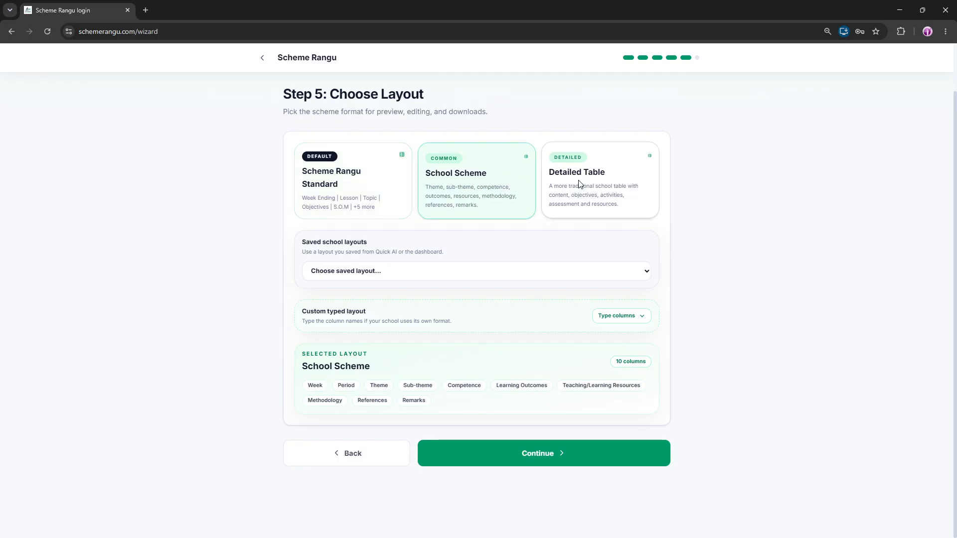
{"action": "left_click", "coordinate": [577, 186]}
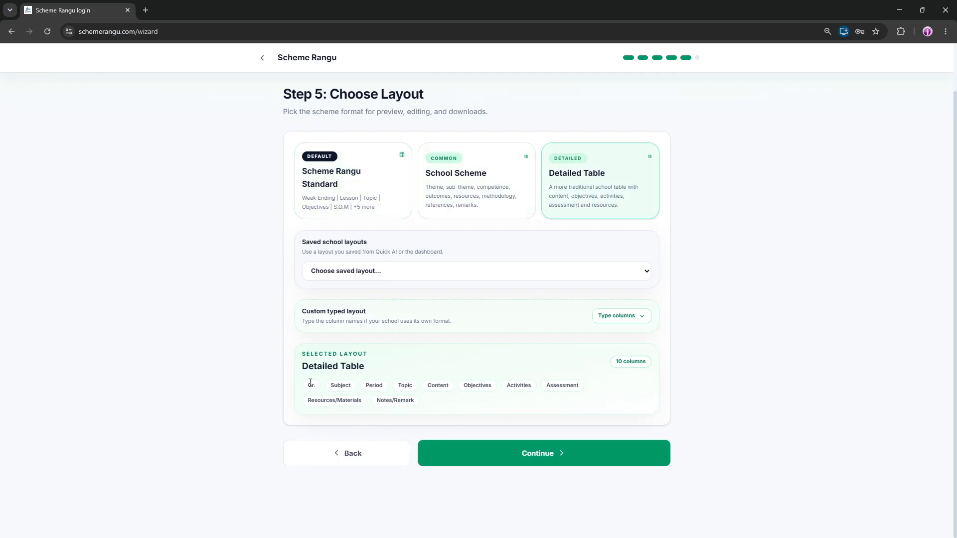
{"action": "left_click_drag", "start_coordinate": [341, 386], "coordinate": [412, 399]}
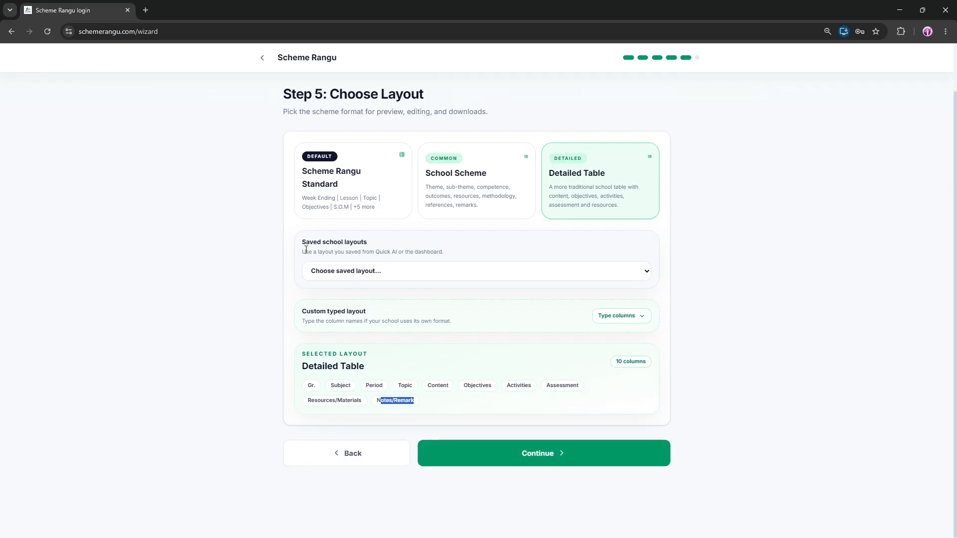
{"action": "left_click", "coordinate": [335, 199]}
{"action": "left_click", "coordinate": [474, 198]}
{"action": "left_click", "coordinate": [565, 194]}
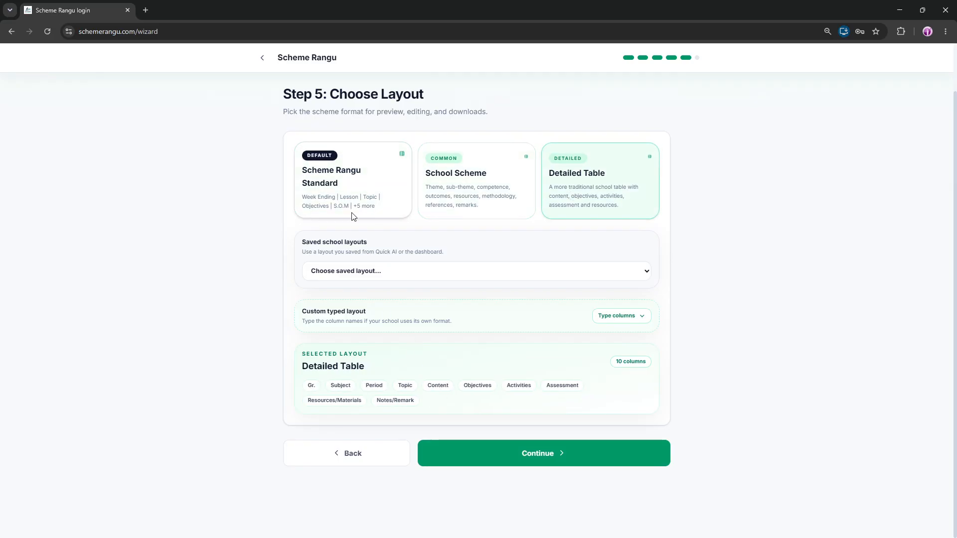
{"action": "left_click", "coordinate": [343, 208]}
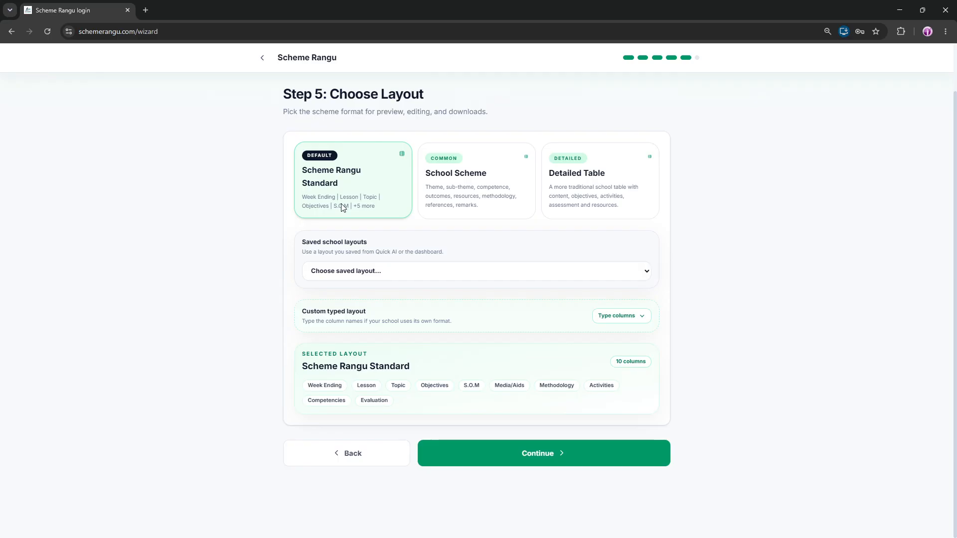
Create and apply a custom typed layout with the columns Week | Lesson | Topic | Objectives
{"action": "left_click", "coordinate": [629, 320]}
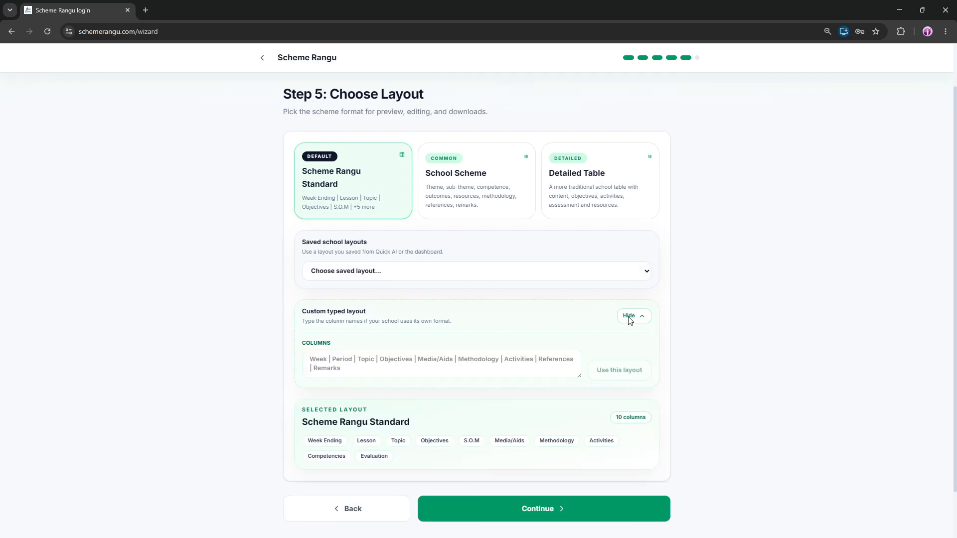
{"action": "left_click", "coordinate": [346, 366]}
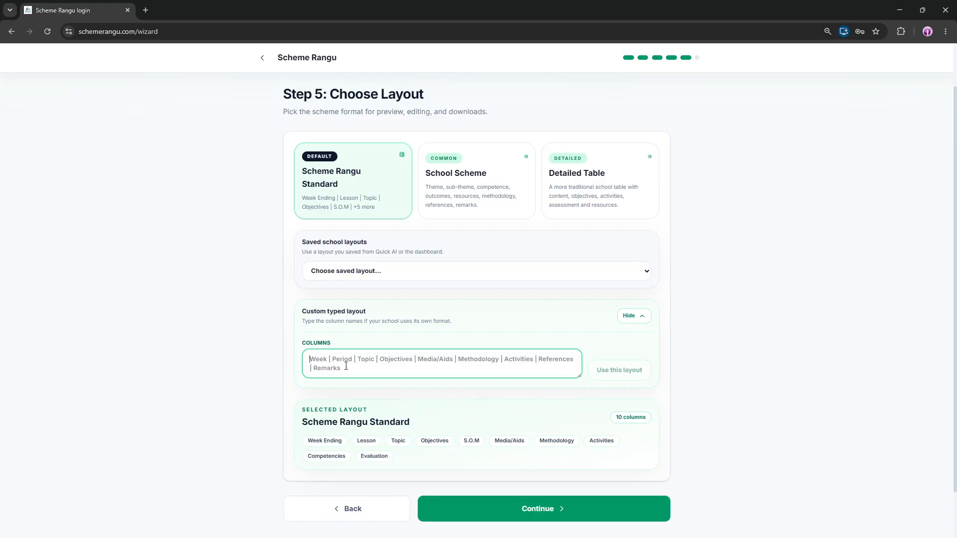
{"action": "type", "text": "Week | L"}
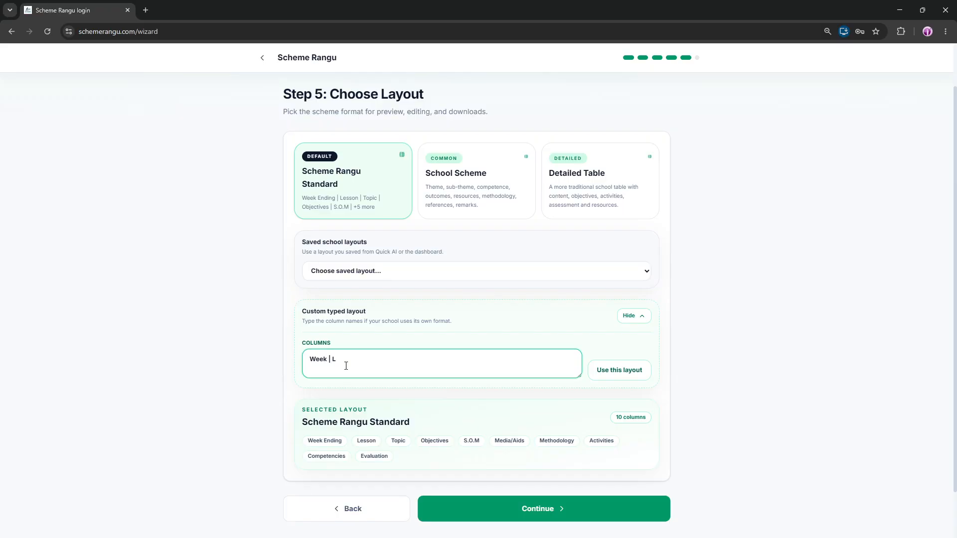
{"action": "type", "text": "esson | Topic | Objec"}
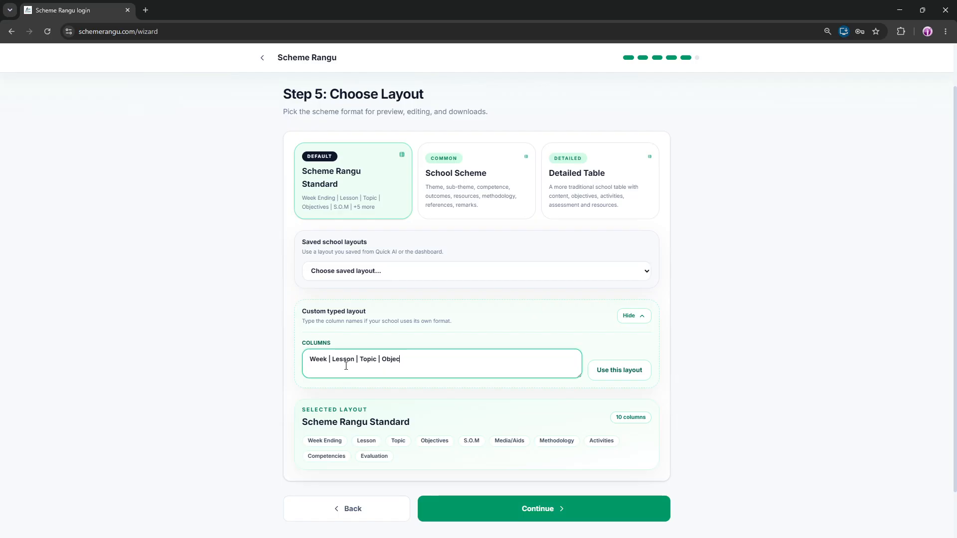
{"action": "type", "text": "ves"}
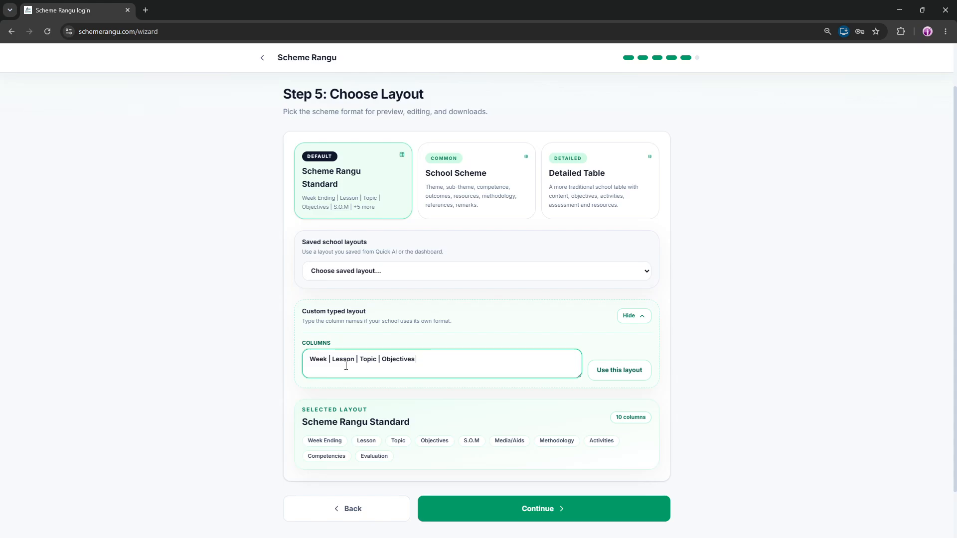
{"action": "left_click", "coordinate": [630, 377]}
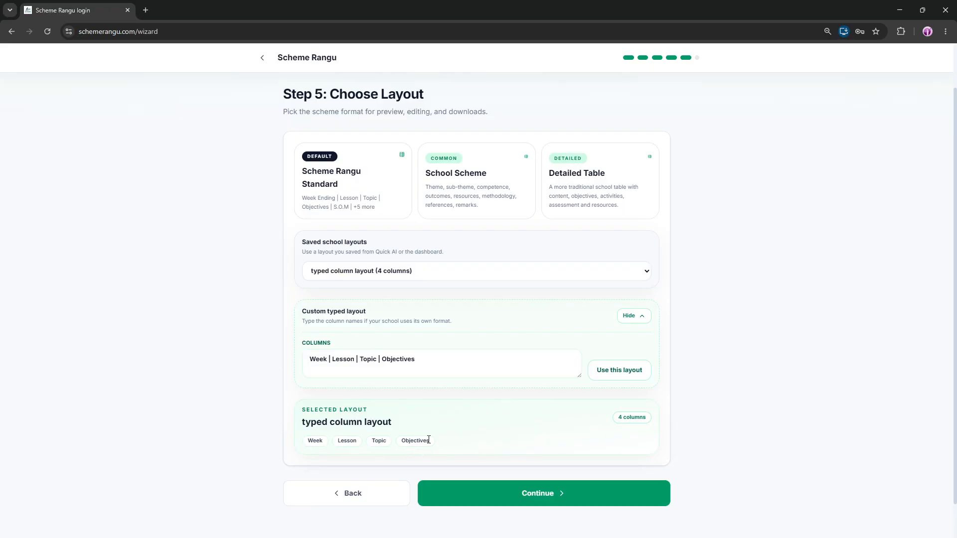
Browse the saved school layouts, previewing the 4-, 10- and 7-column typed layouts and characteristics_scheme_of_work
{"action": "left_click_drag", "start_coordinate": [433, 447], "coordinate": [299, 447]}
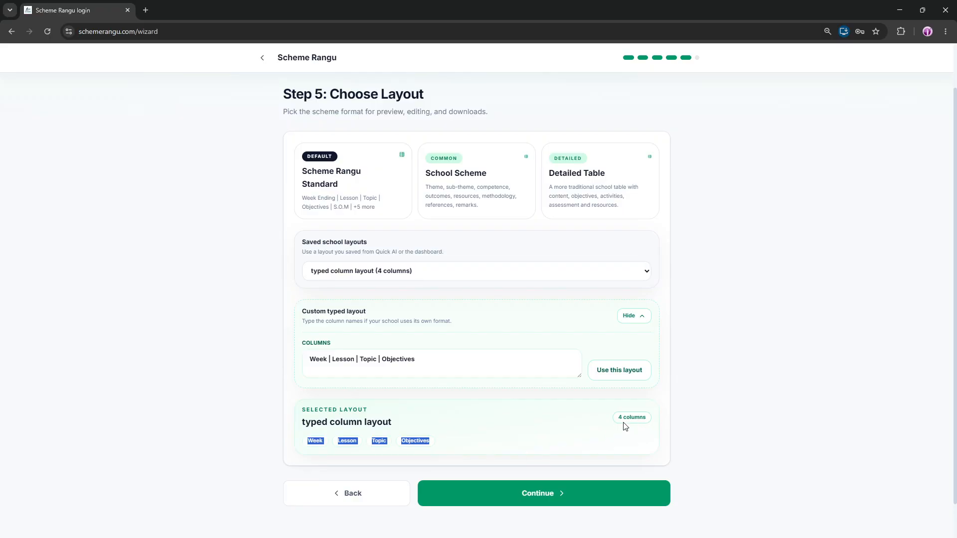
{"action": "left_click_drag", "start_coordinate": [619, 423], "coordinate": [659, 423]}
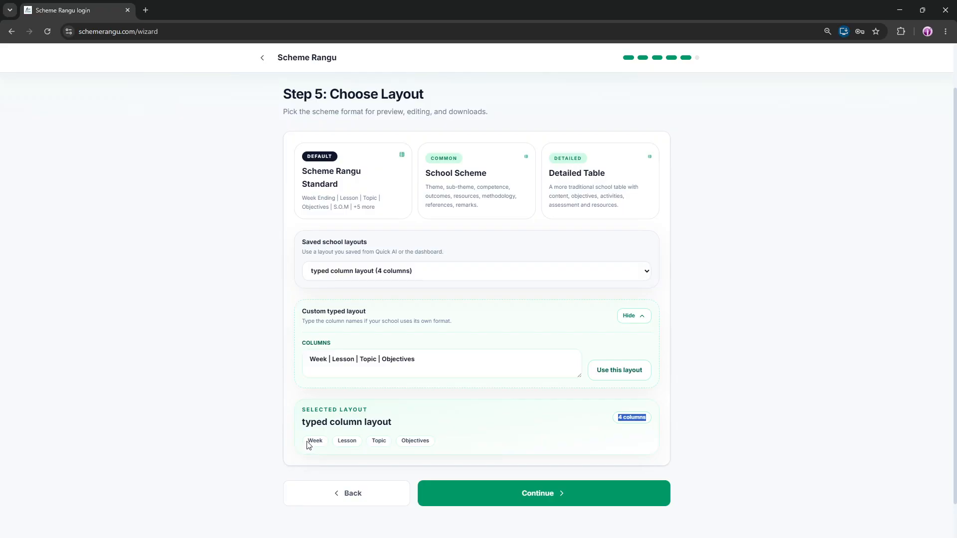
{"action": "left_click_drag", "start_coordinate": [308, 444], "coordinate": [437, 442]}
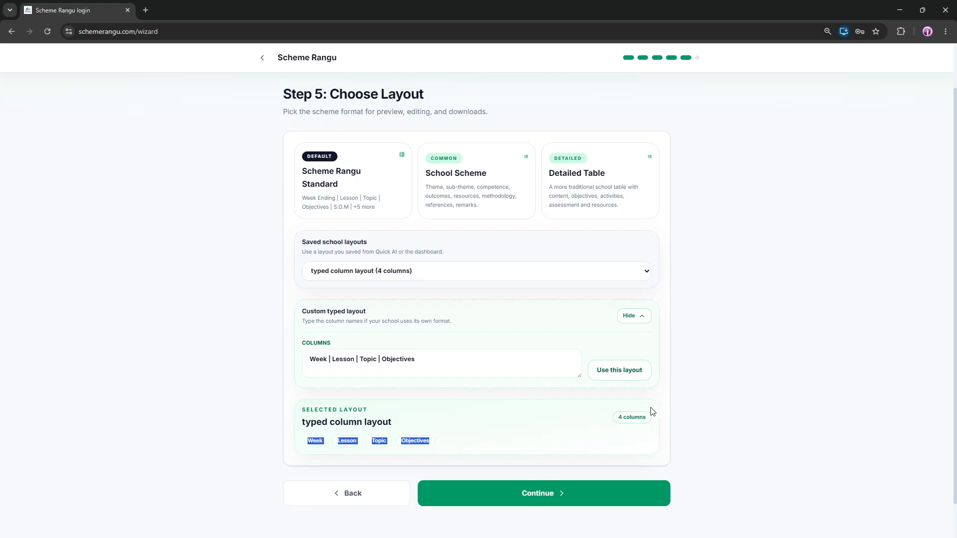
{"action": "left_click_drag", "start_coordinate": [619, 418], "coordinate": [654, 422]}
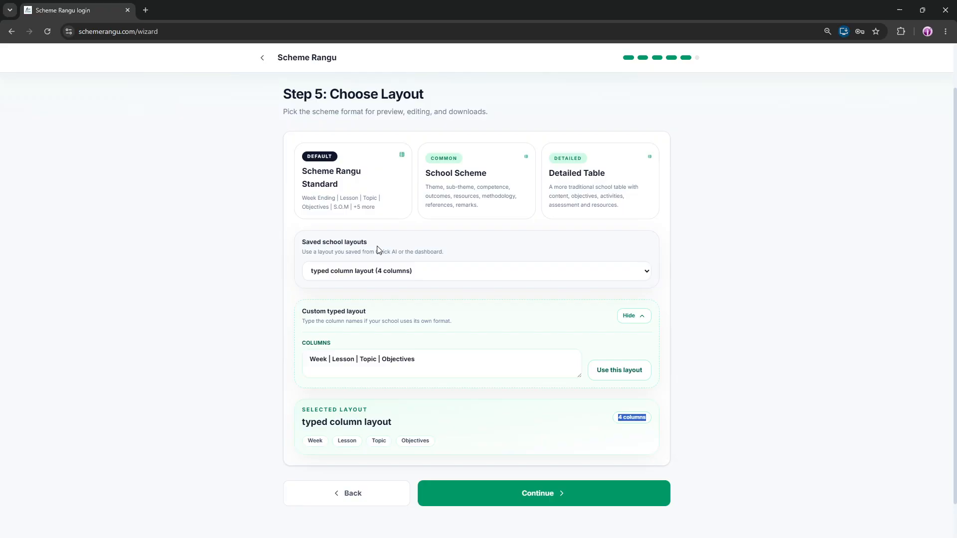
{"action": "left_click", "coordinate": [355, 274]}
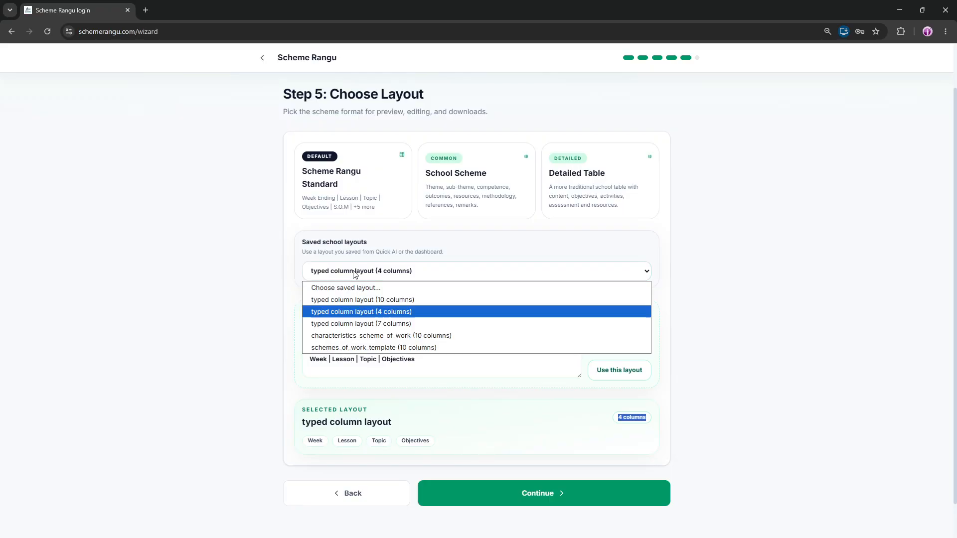
{"action": "left_click", "coordinate": [350, 313]}
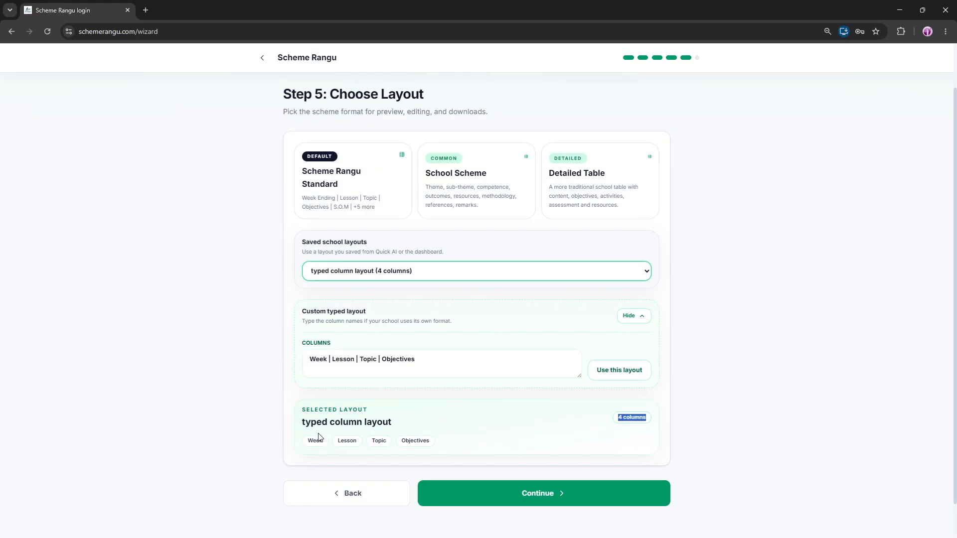
{"action": "left_click", "coordinate": [368, 275]}
{"action": "left_click", "coordinate": [358, 300]}
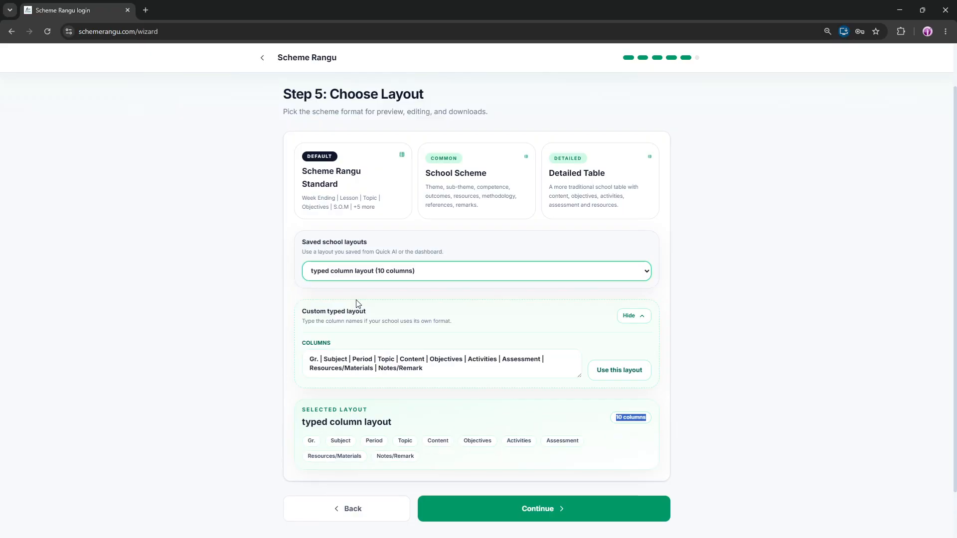
{"action": "left_click", "coordinate": [390, 275]}
{"action": "left_click", "coordinate": [352, 325]}
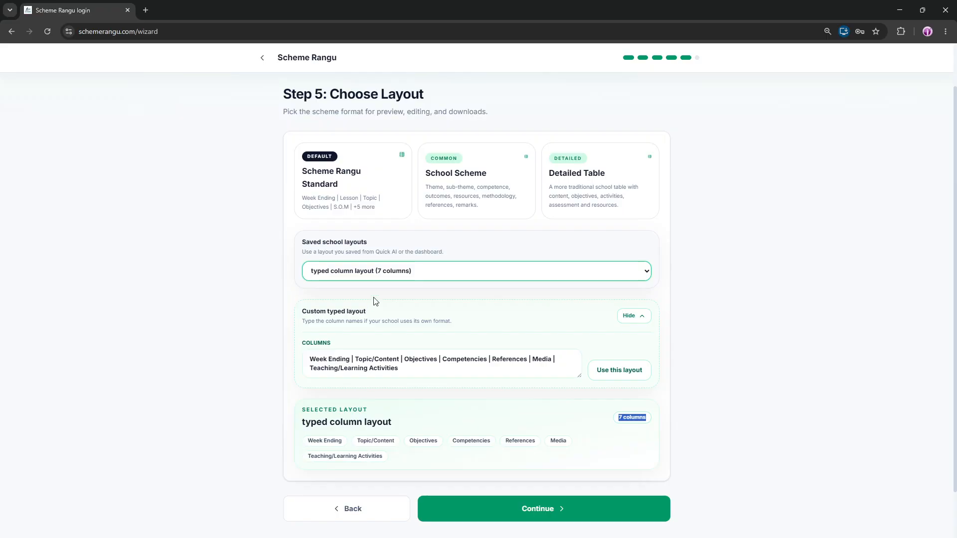
{"action": "left_click", "coordinate": [378, 276]}
{"action": "left_click", "coordinate": [364, 337]}
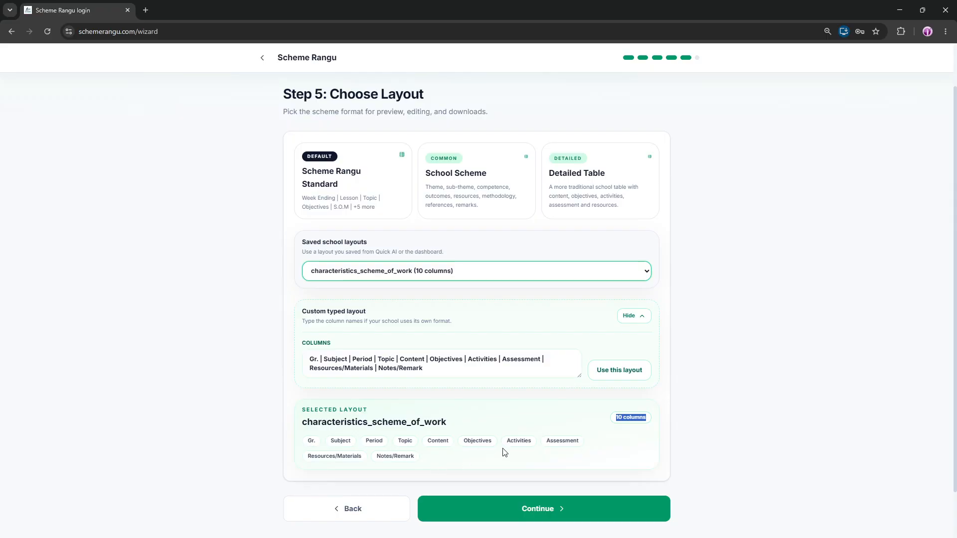
{"action": "left_click", "coordinate": [505, 431]}
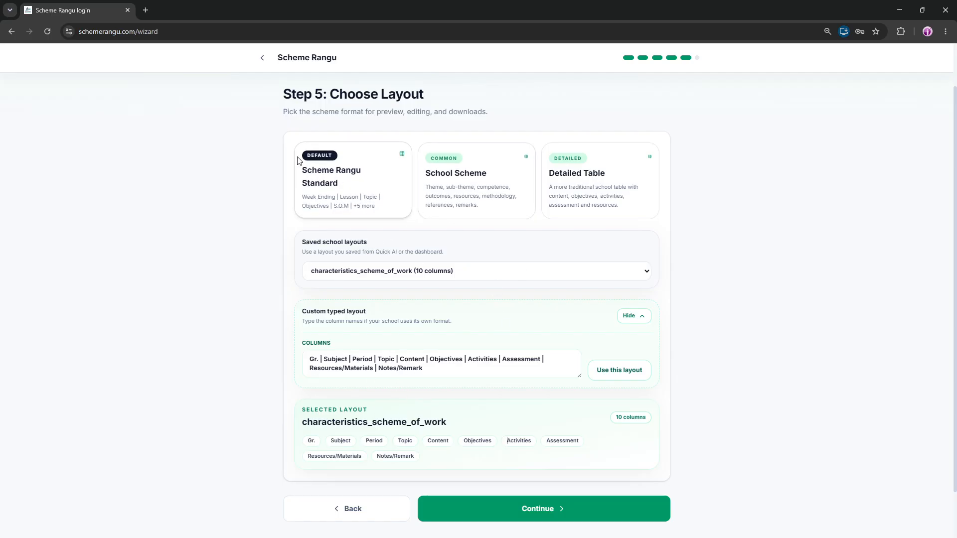
Select the Scheme Rangu Standard layout and continue to the Generate step
{"action": "left_click", "coordinate": [324, 173]}
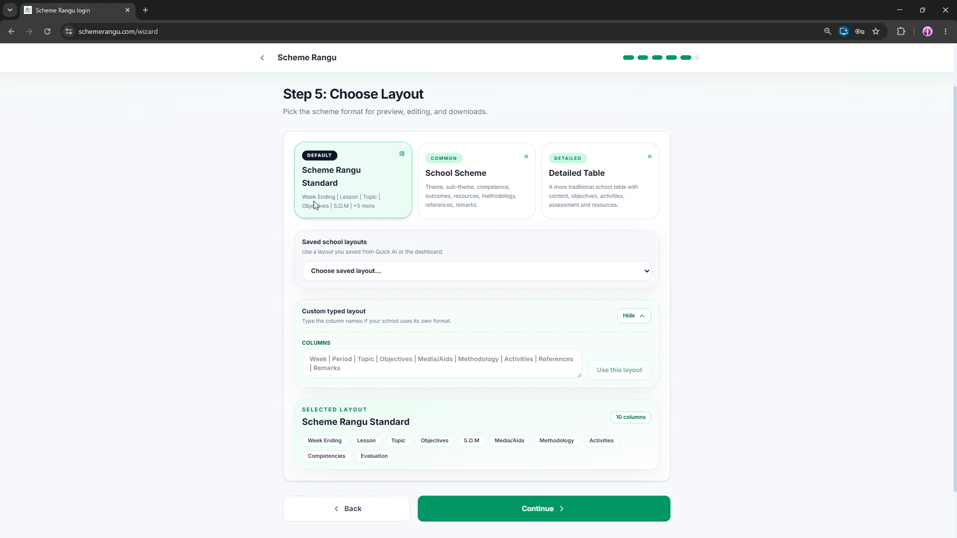
{"action": "left_click", "coordinate": [550, 507]}
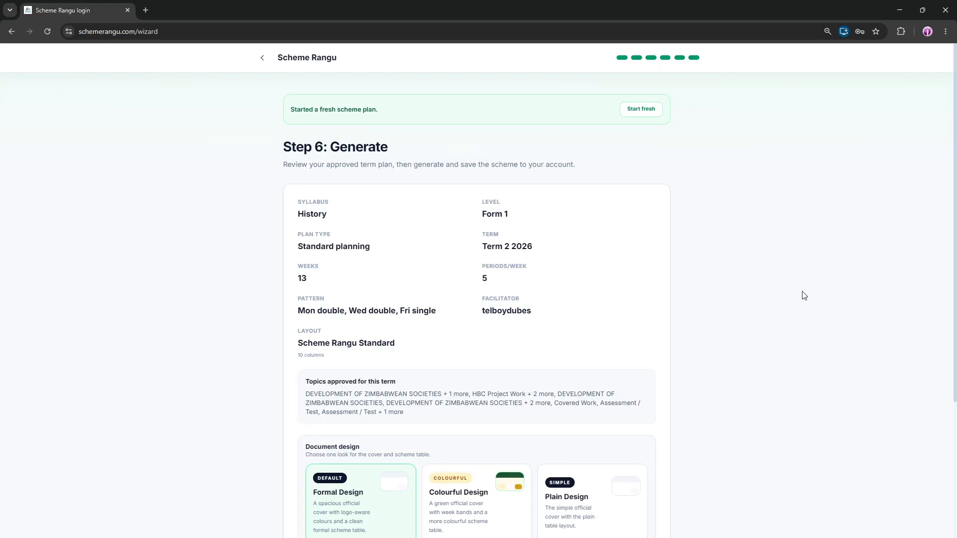
Review the plan summary details and approved topics on the Generate step
{"action": "left_click_drag", "start_coordinate": [953, 90], "coordinate": [947, 128]}
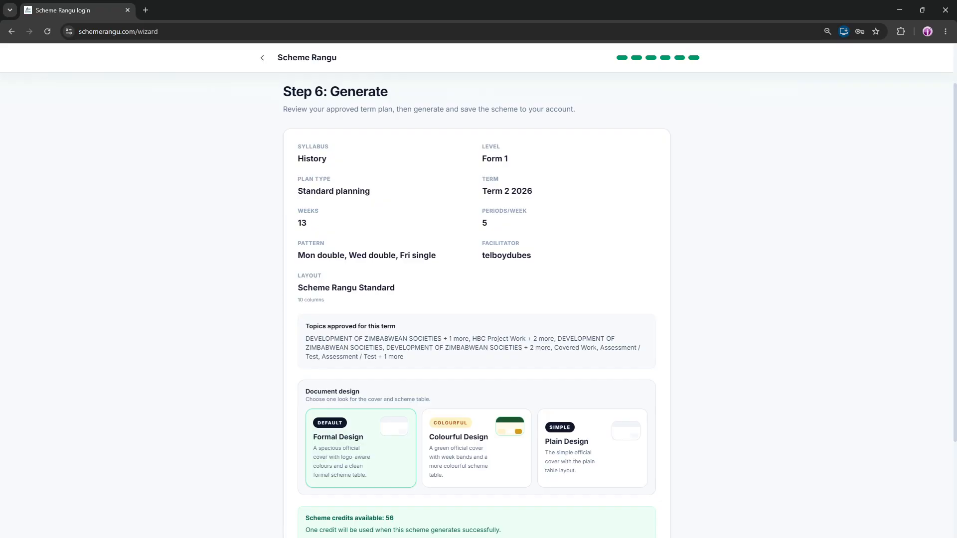
{"action": "left_click_drag", "start_coordinate": [297, 158], "coordinate": [342, 164]}
{"action": "left_click_drag", "start_coordinate": [480, 159], "coordinate": [519, 161]}
{"action": "left_click_drag", "start_coordinate": [481, 191], "coordinate": [543, 192]}
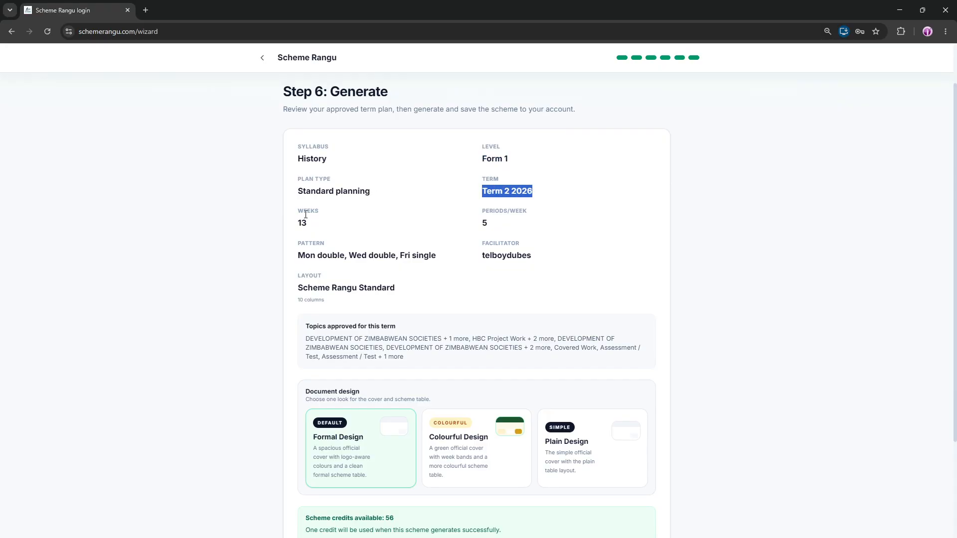
{"action": "left_click_drag", "start_coordinate": [302, 223], "coordinate": [310, 224]}
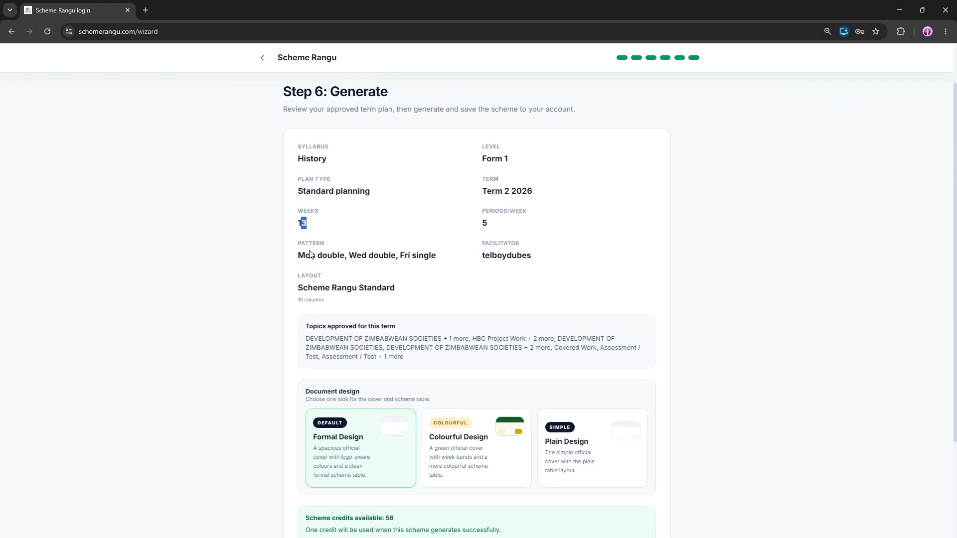
{"action": "left_click_drag", "start_coordinate": [298, 255], "coordinate": [345, 255]}
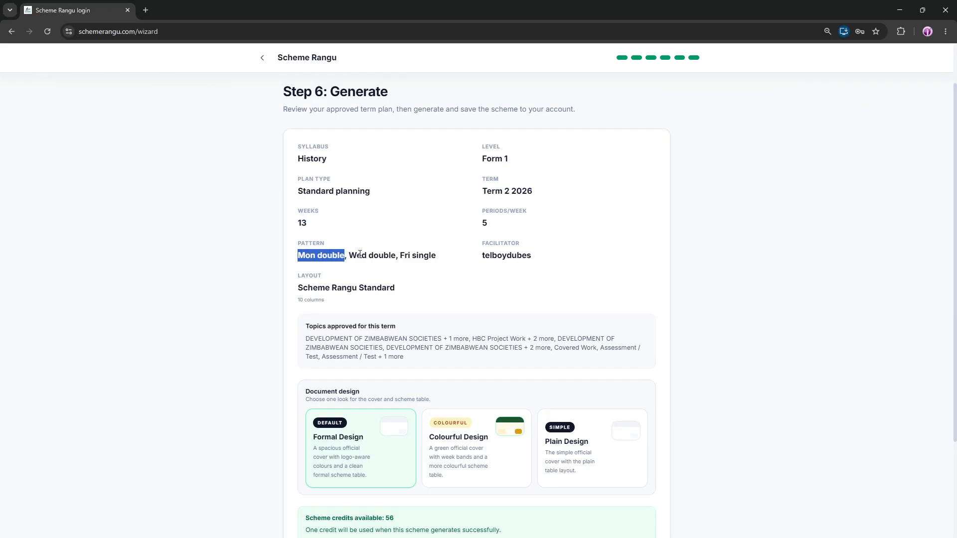
{"action": "left_click_drag", "start_coordinate": [405, 255], "coordinate": [411, 289]}
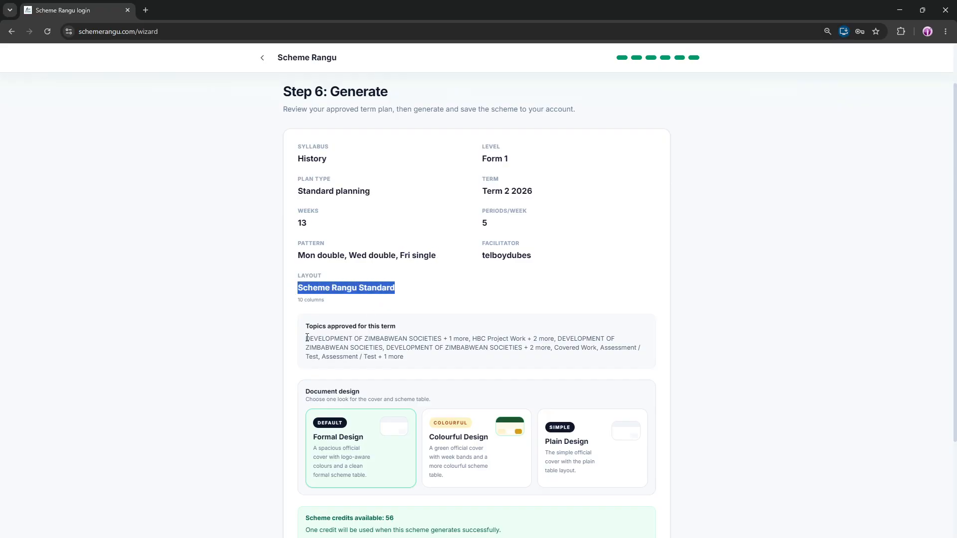
{"action": "left_click_drag", "start_coordinate": [306, 339], "coordinate": [449, 339]}
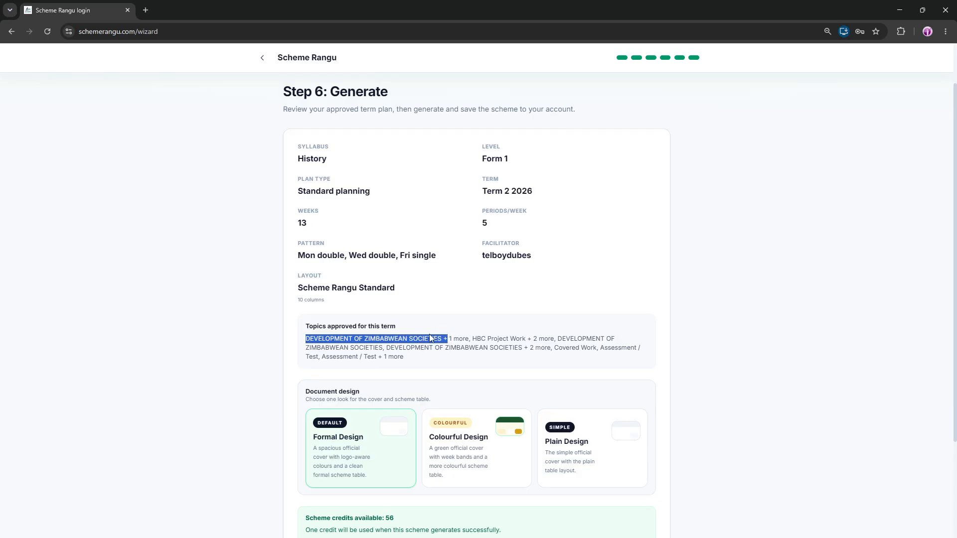
Generate the scheme with the default Formal Design document design
{"action": "left_click_drag", "start_coordinate": [472, 338], "coordinate": [524, 339]}
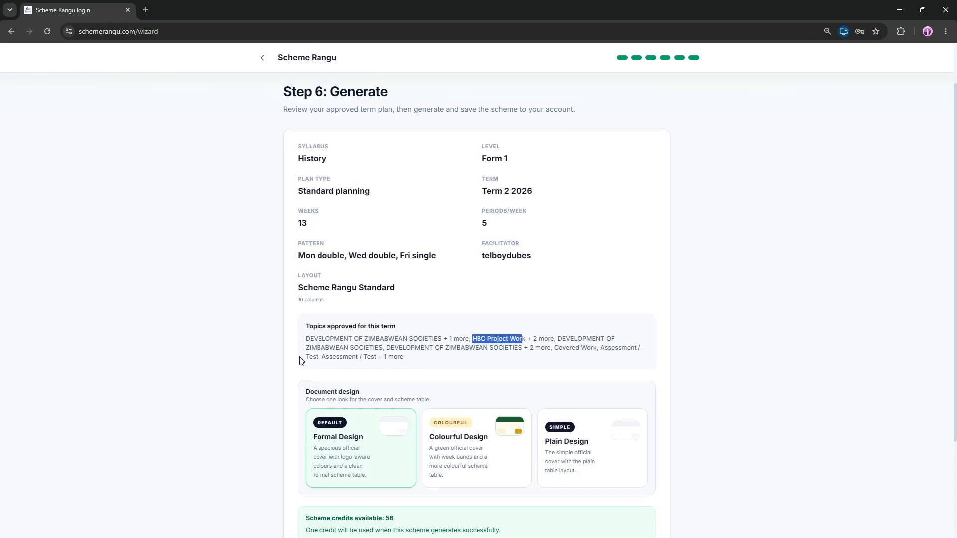
{"action": "left_click_drag", "start_coordinate": [308, 357], "coordinate": [408, 357]}
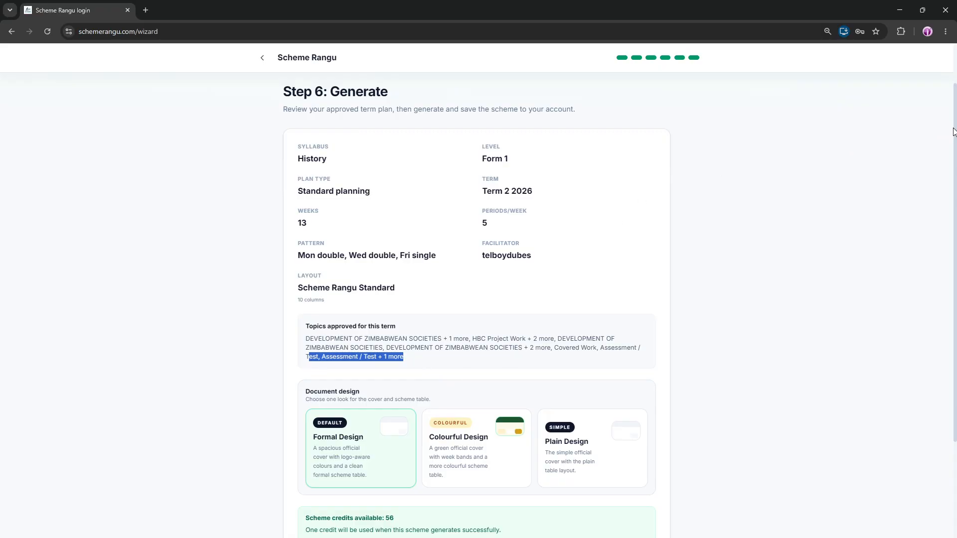
{"action": "left_click_drag", "start_coordinate": [953, 131], "coordinate": [952, 268]}
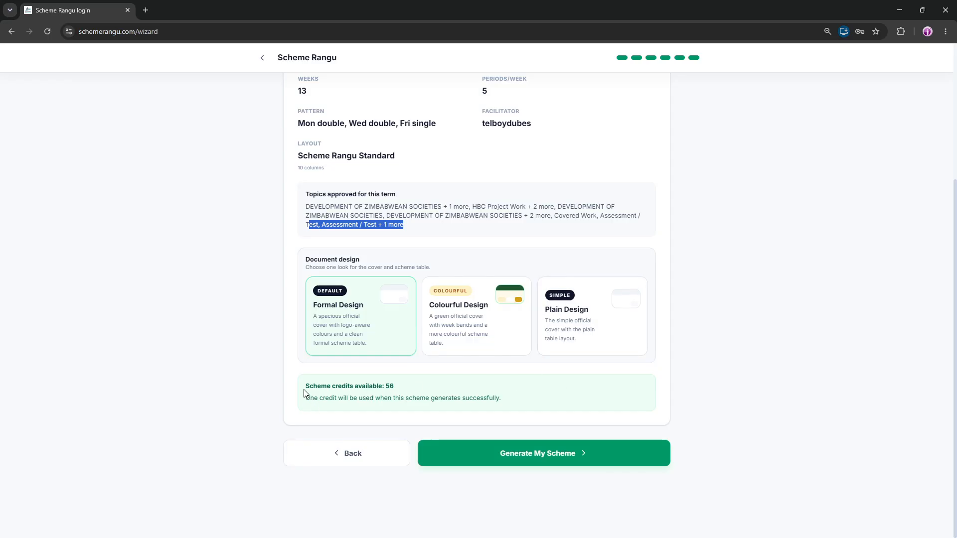
{"action": "left_click_drag", "start_coordinate": [304, 392], "coordinate": [395, 393]}
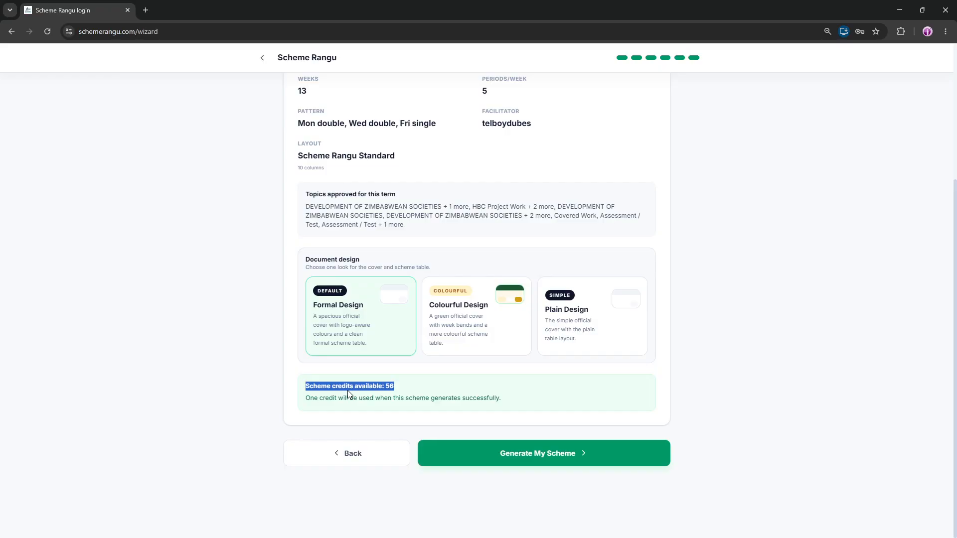
{"action": "left_click", "coordinate": [587, 391]}
{"action": "left_click", "coordinate": [575, 454]}
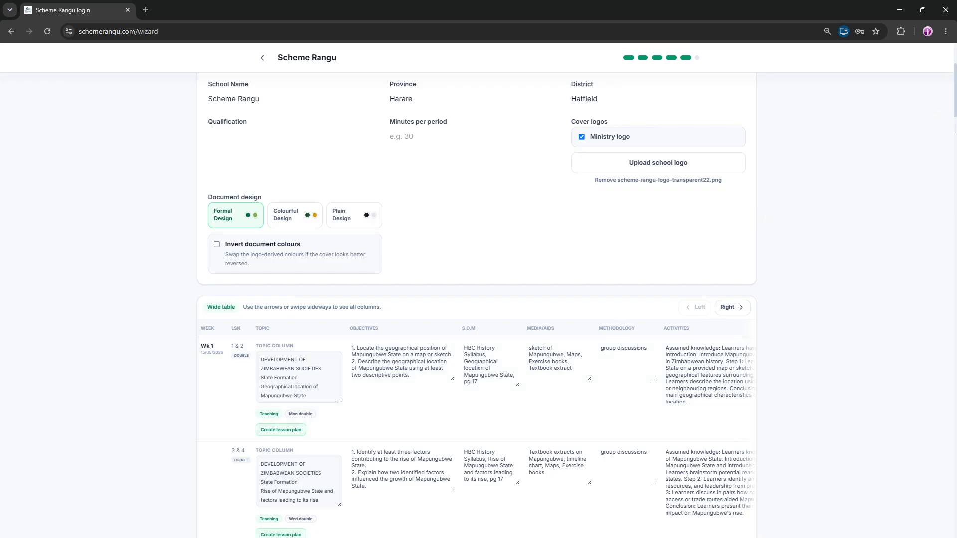
Examine the generated scheme's cover details and lesson table on the Preview and Edit page
{"action": "left_click_drag", "start_coordinate": [956, 127], "coordinate": [935, 85]}
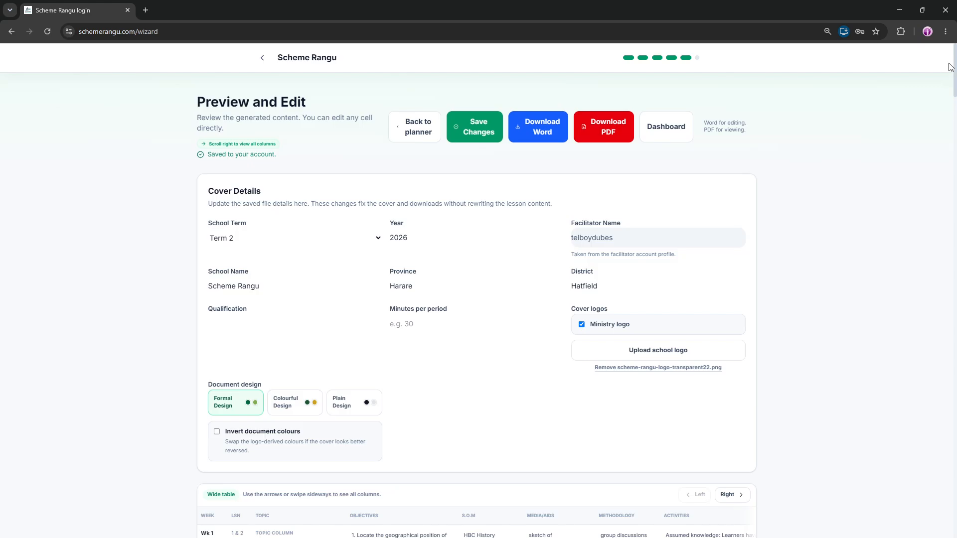
{"action": "left_click_drag", "start_coordinate": [205, 101], "coordinate": [344, 113]}
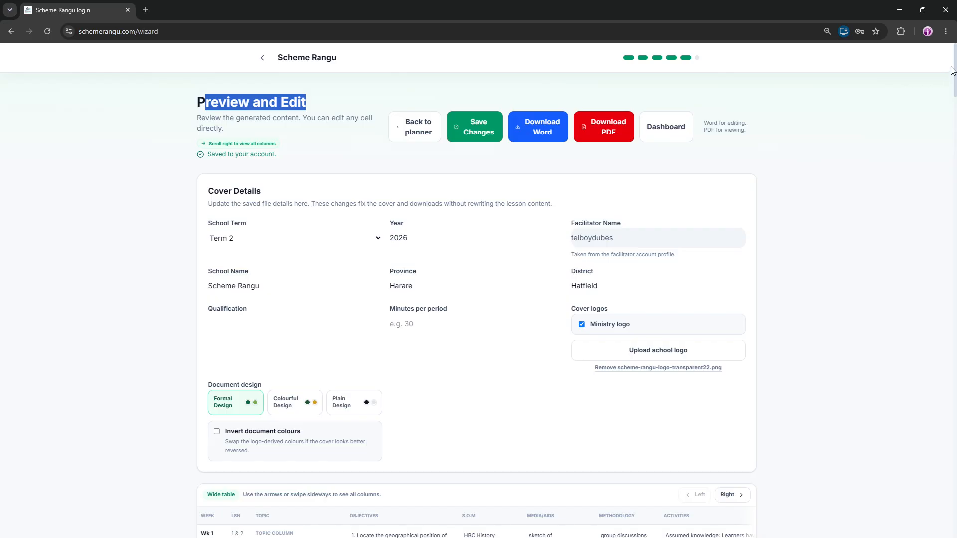
{"action": "left_click_drag", "start_coordinate": [951, 73], "coordinate": [953, 108]}
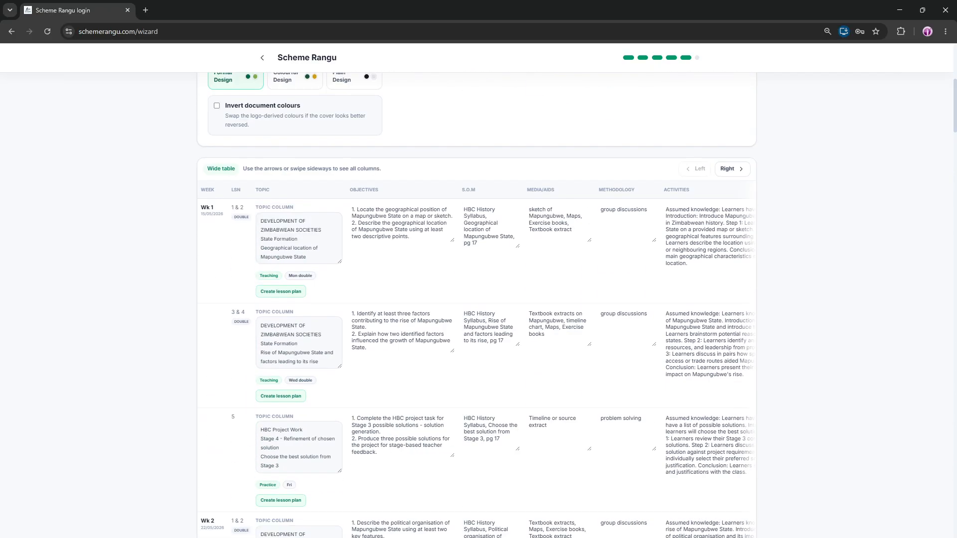